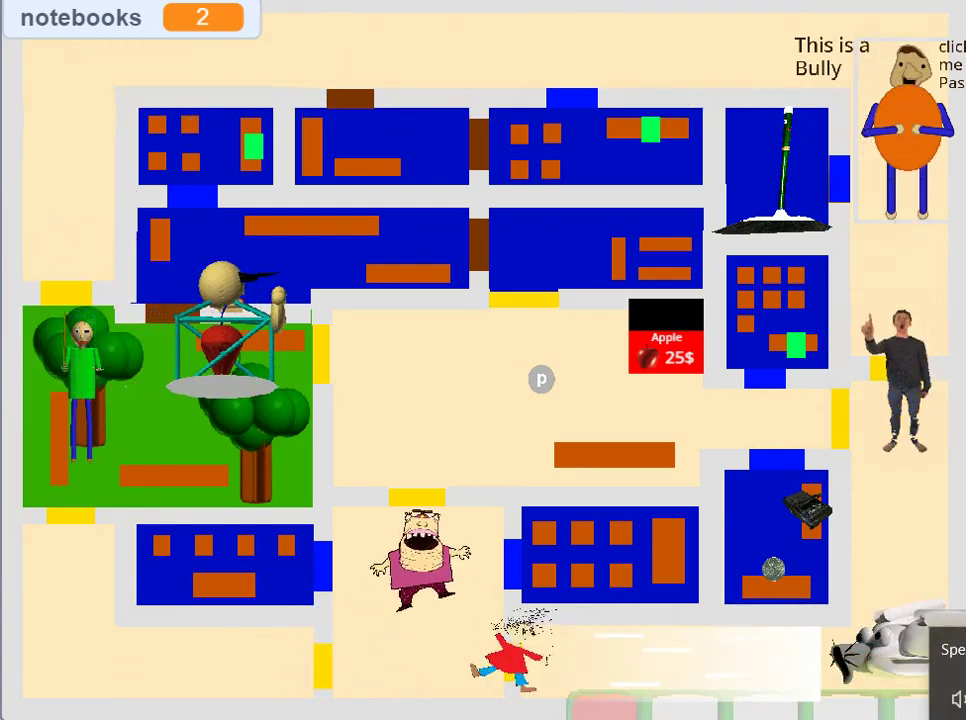
Step: Grab another notebook, then walk the player down and right along the central hall
key(Up)
key(Left)
key(Left)
key(Left)
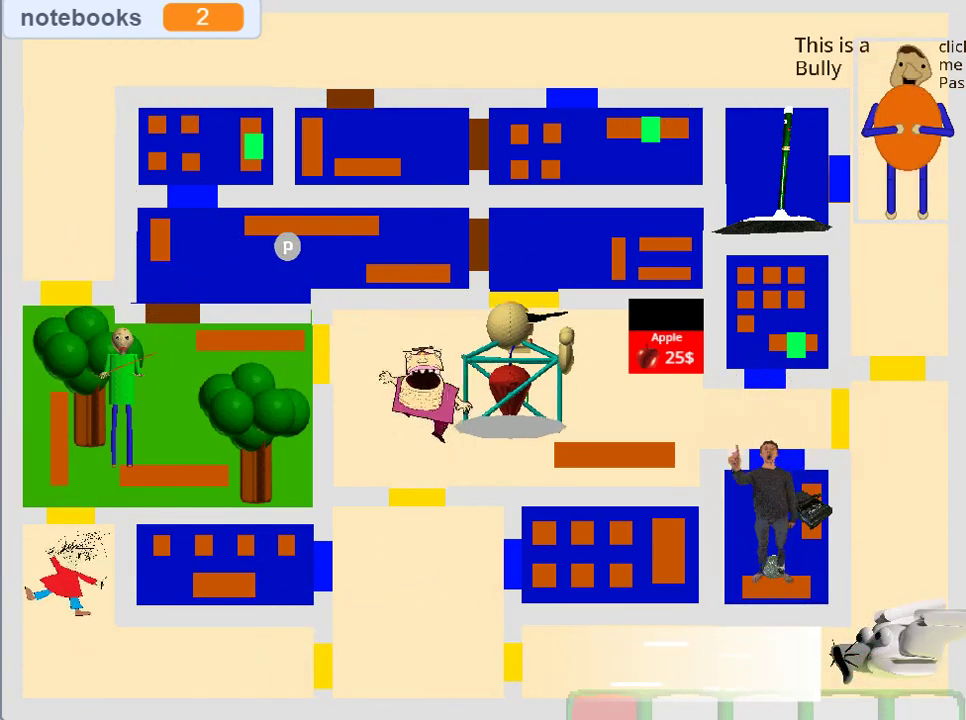
key(Down)
key(Right)
key(Right)
key(Down)
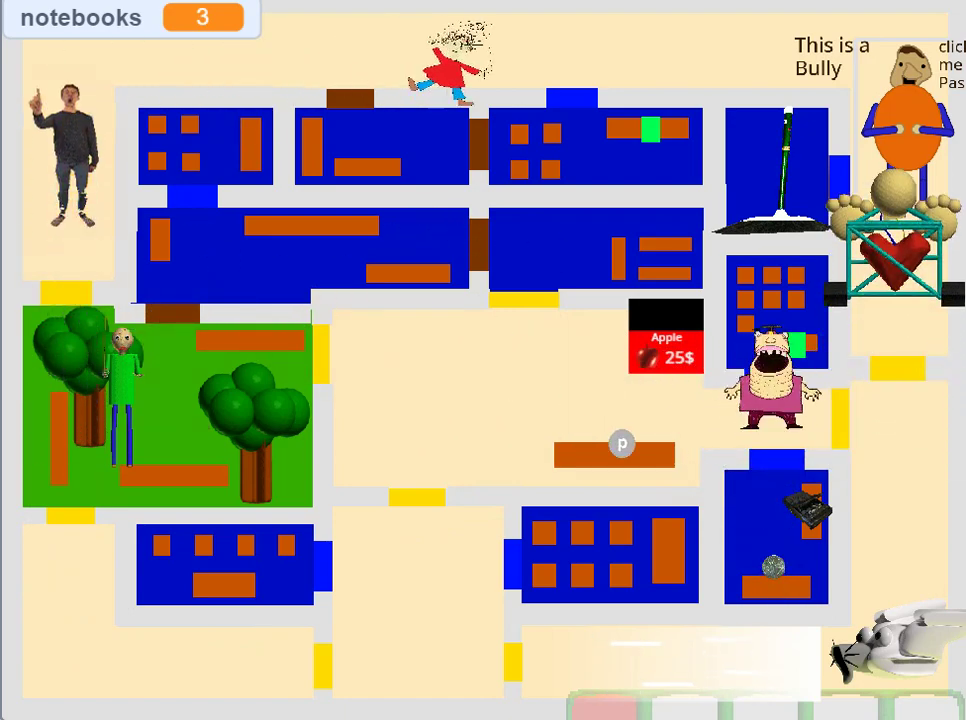
key(Down)
key(Right)
key(Right)
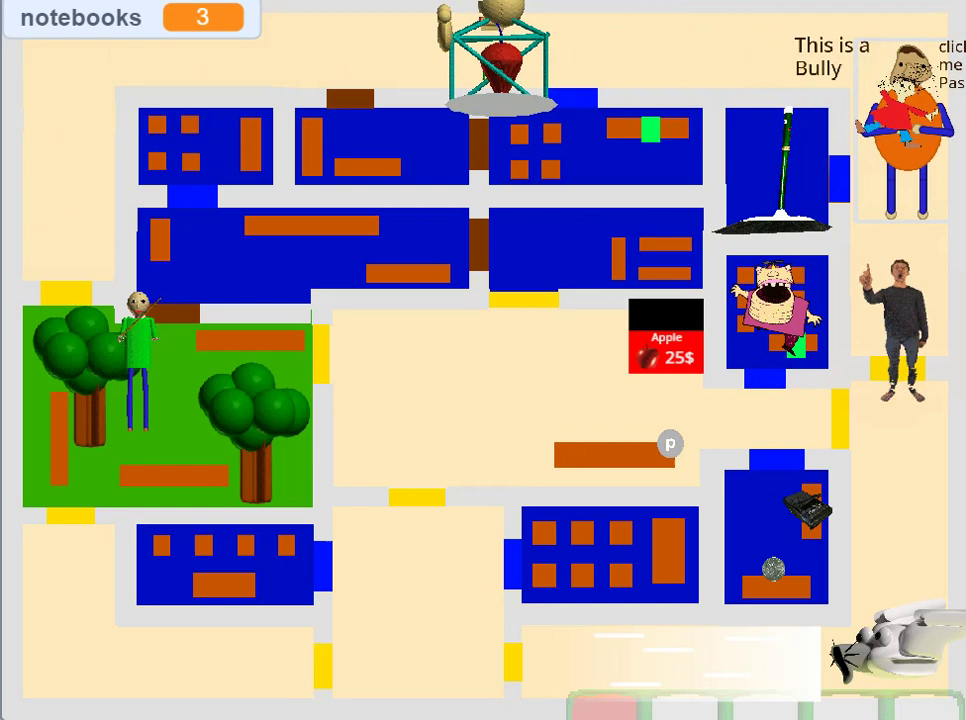
Step: Move the player left and down through the lower corridor
key(Left)
key(Down)
key(Left)
key(Down)
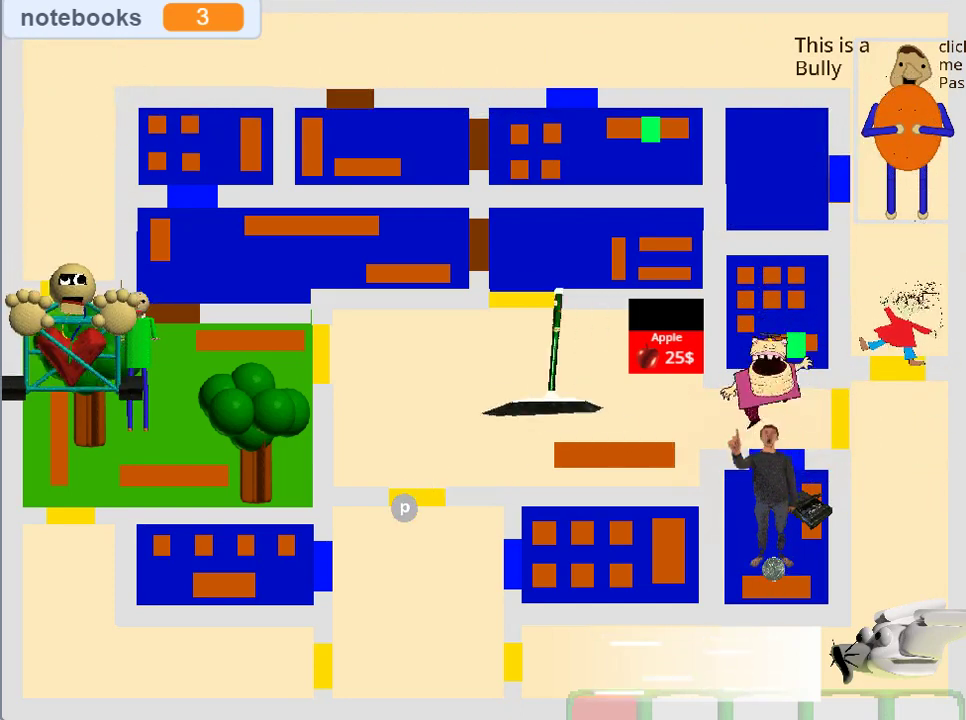
key(Down)
key(Down)
Step: Head up and right to the east rooms and up the right-side corridor
key(Right)
key(Up)
key(Right)
key(Up)
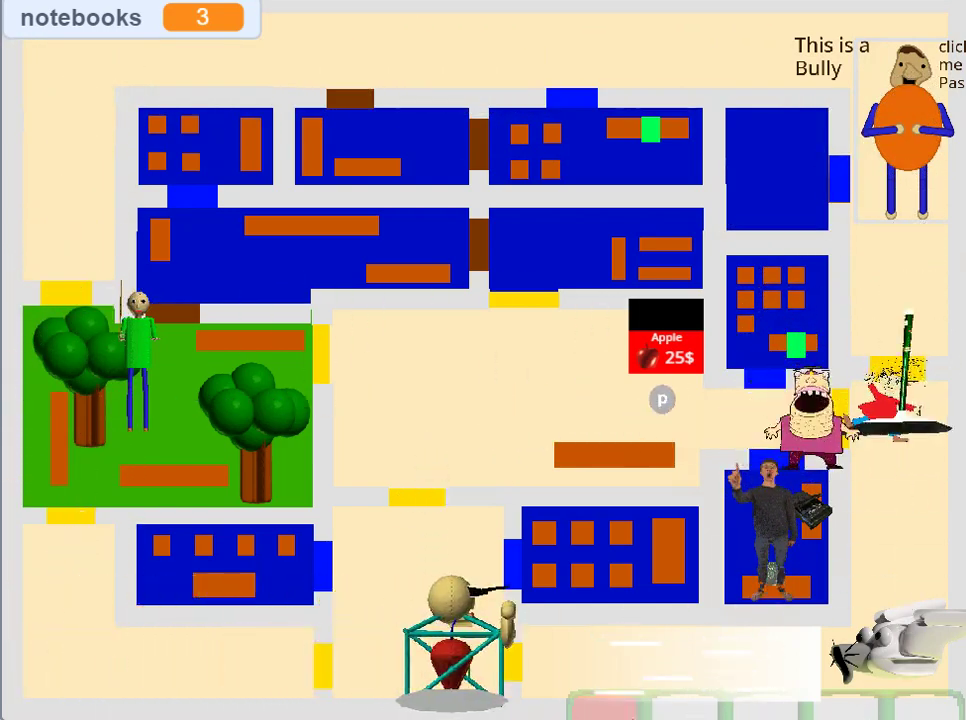
key(Right)
key(Right)
key(Up)
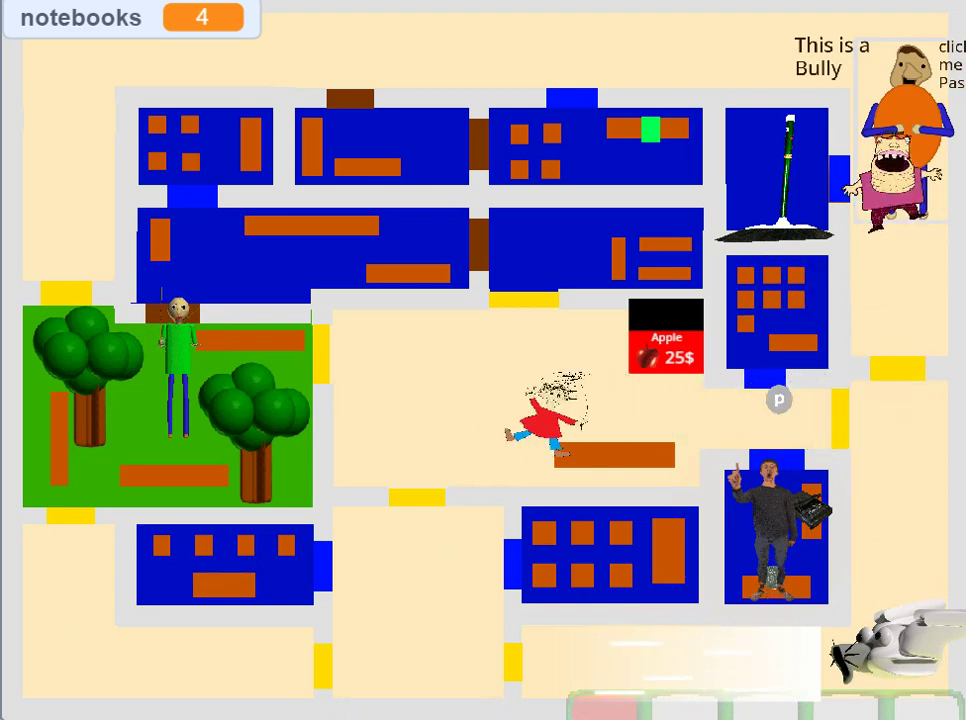
key(Right)
key(Up)
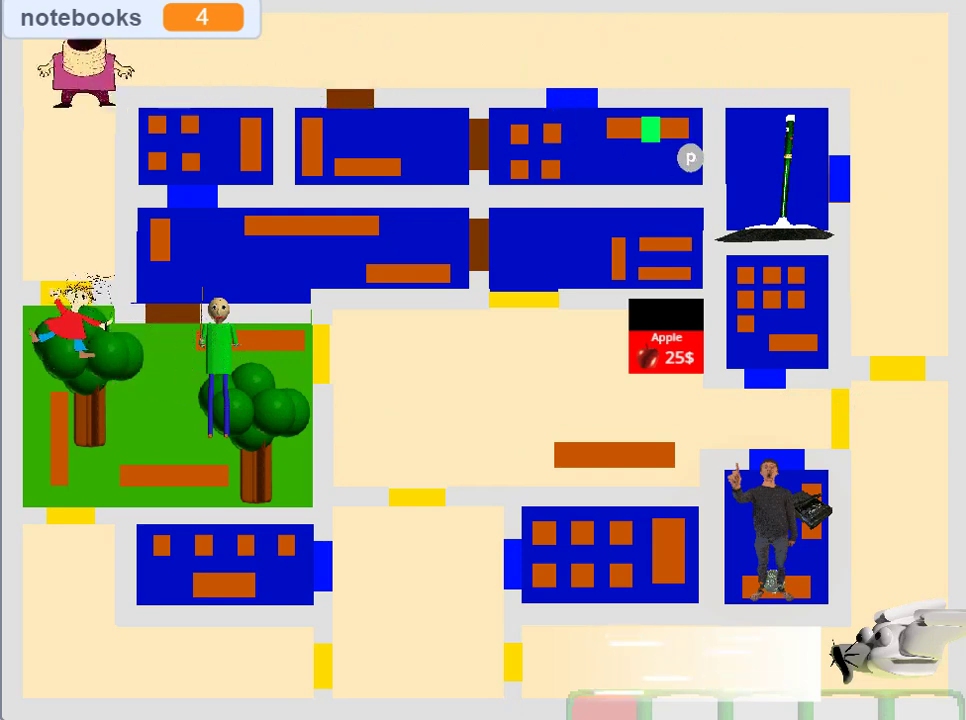
Step: Pick up the fifth notebook, then head down the right side toward an exit
key(Left)
key(Up)
key(Left)
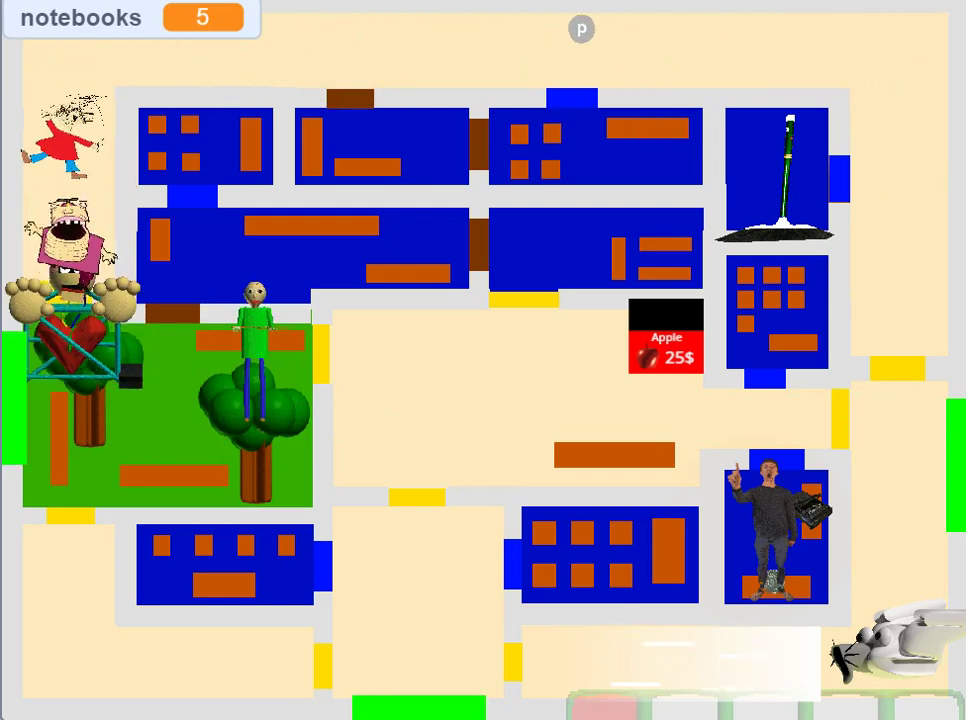
key(Down)
key(Right)
key(Down)
key(Right)
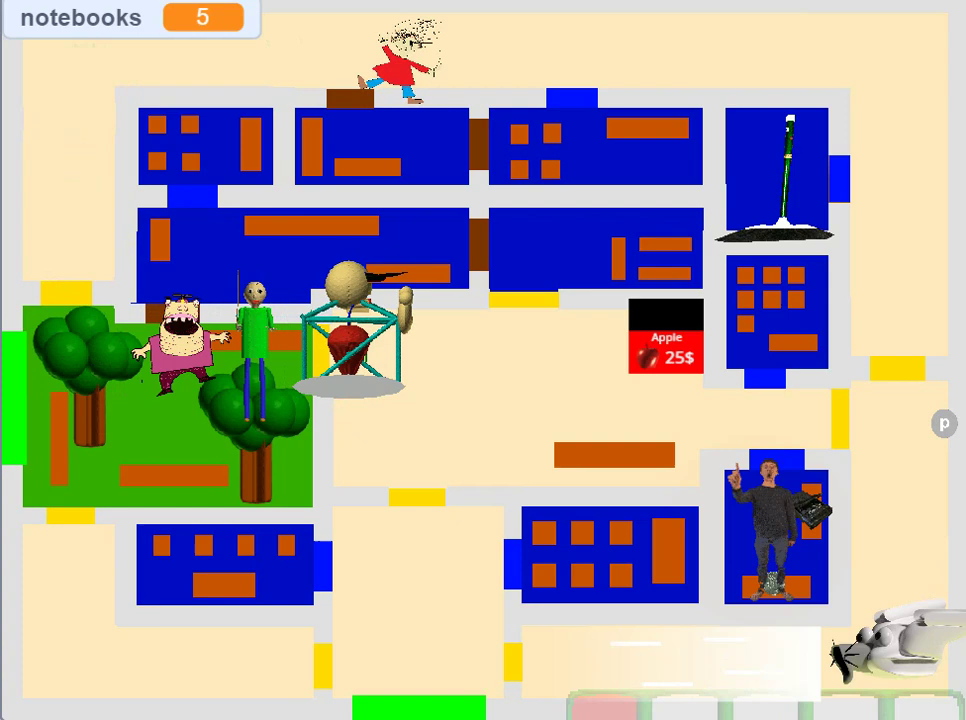